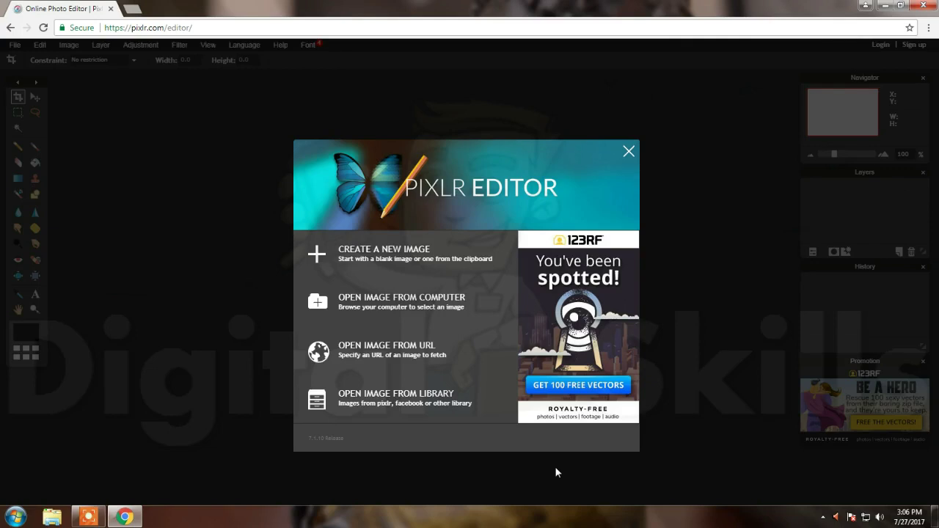
Step: Start a new image with width 700, height 400 and the name Class3
left_click(426, 255)
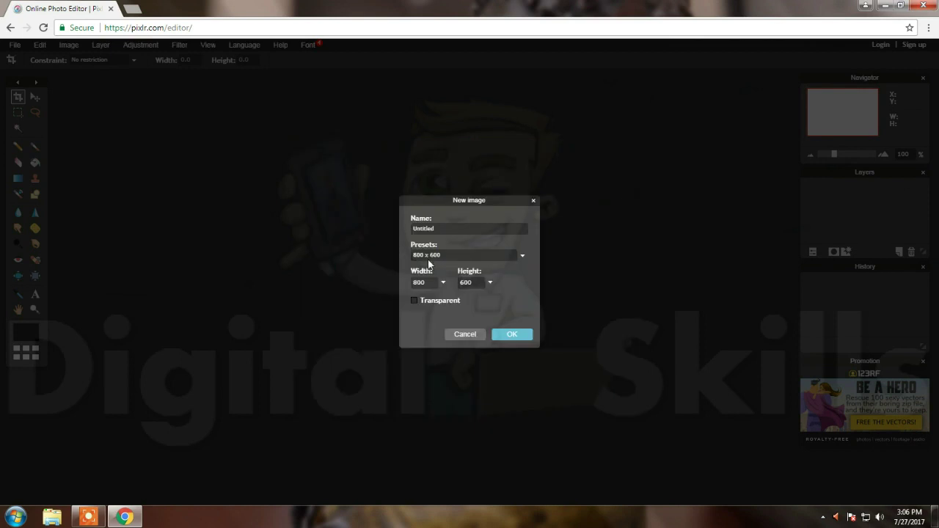
double_click(428, 284)
key("BackSpace")
type("700")
key("Tab")
type("40")
double_click(442, 229)
type("Cla")
type("ss3")
left_click(521, 338)
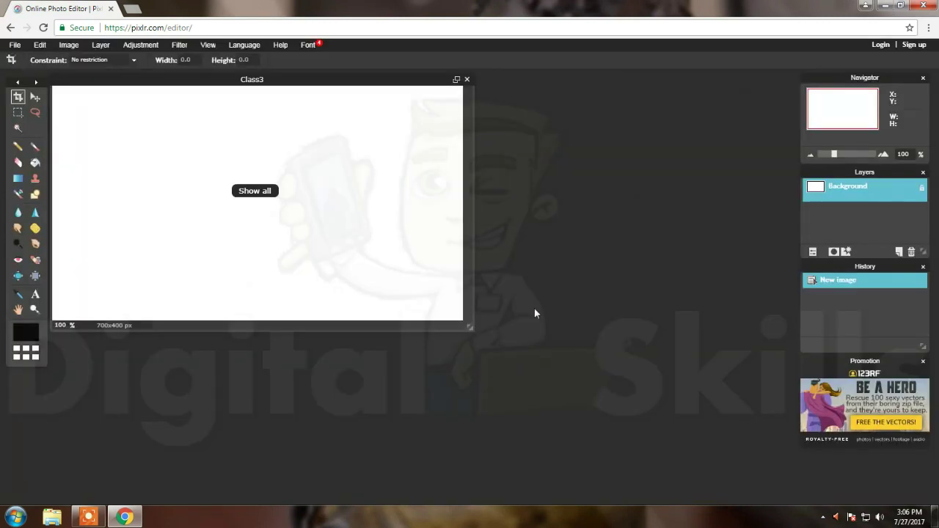
Step: Maximize the image window and close the Navigator, History and Promotion panels
left_click(457, 80)
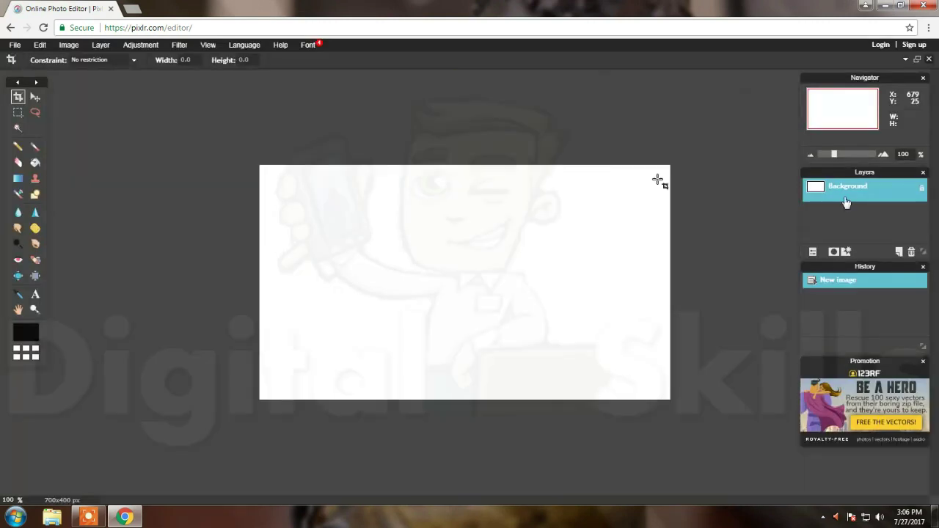
left_click(923, 79)
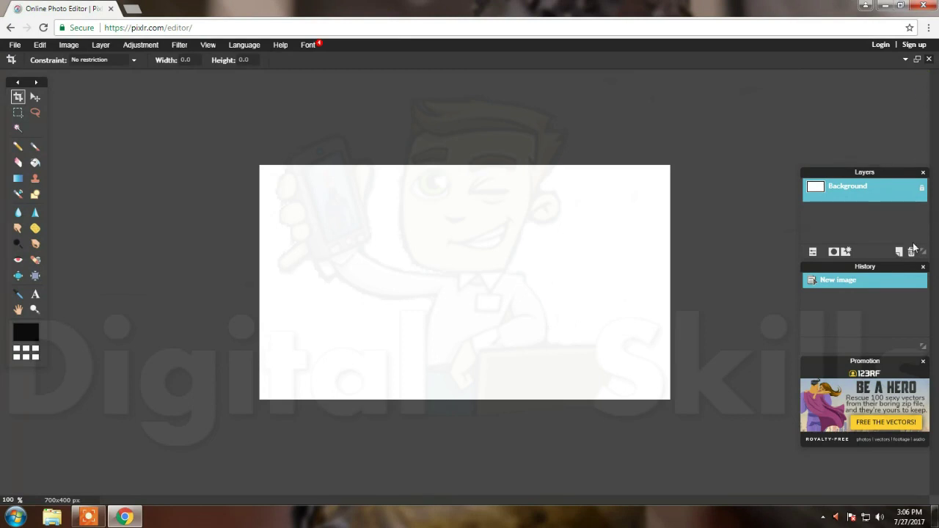
left_click(923, 266)
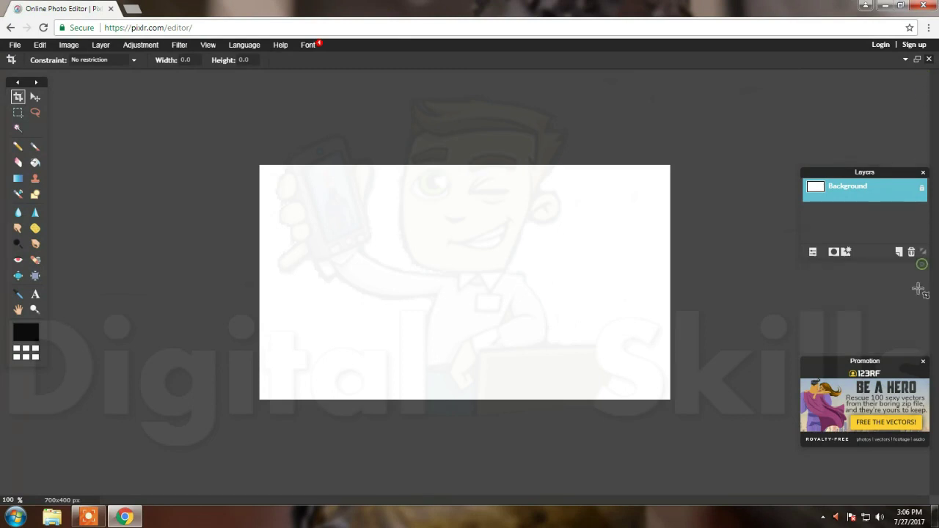
left_click(923, 361)
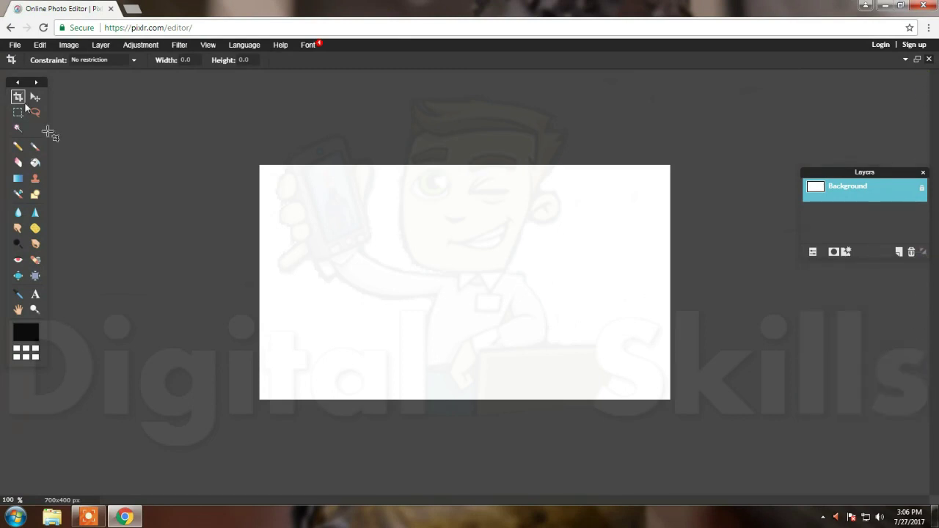
Step: Open the 'binary' image from Desktop > photo editing
left_click(12, 48)
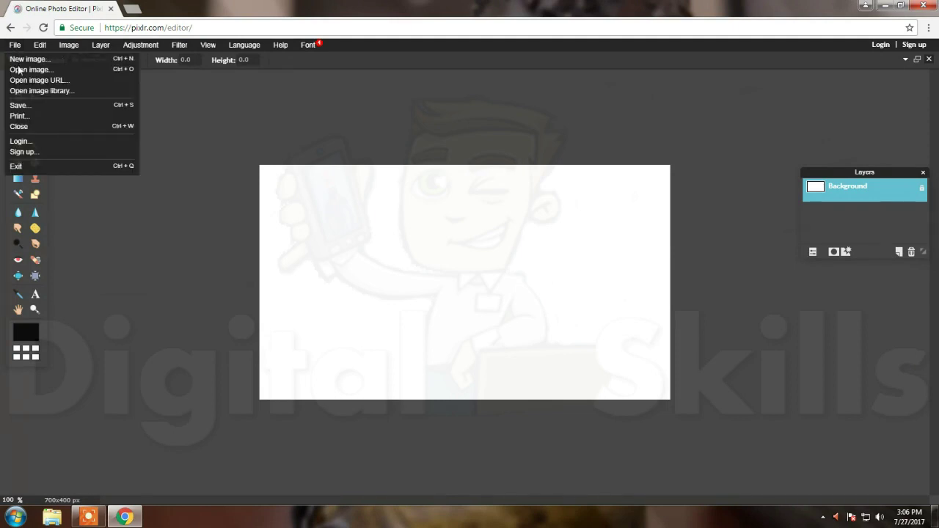
left_click(19, 69)
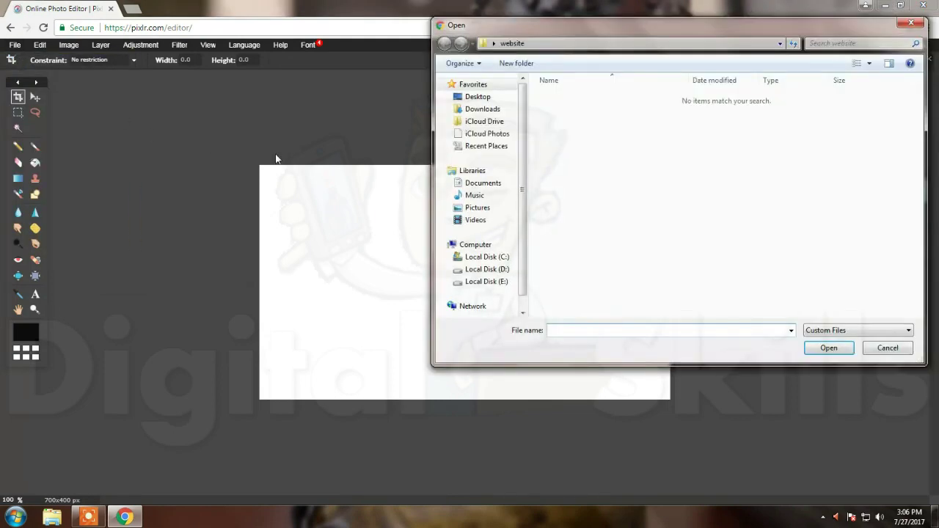
mouse_move(482, 108)
left_click(476, 97)
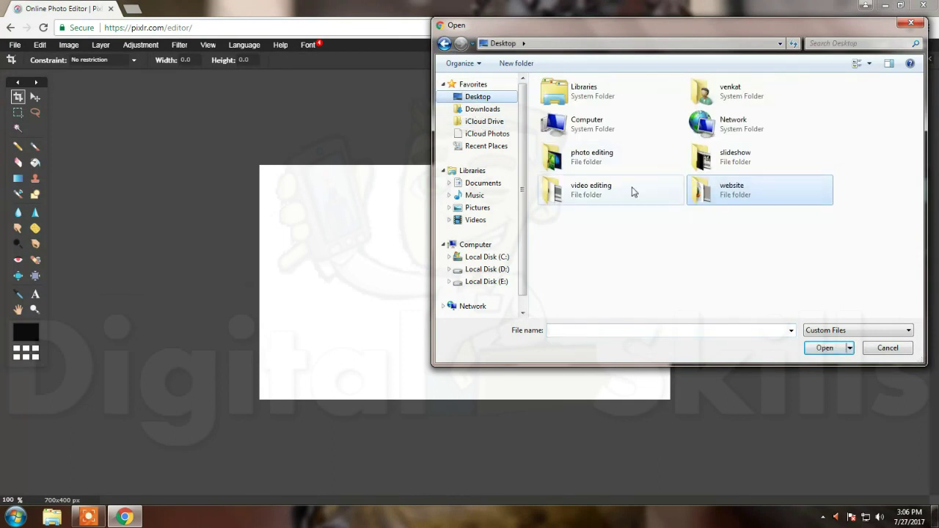
double_click(577, 170)
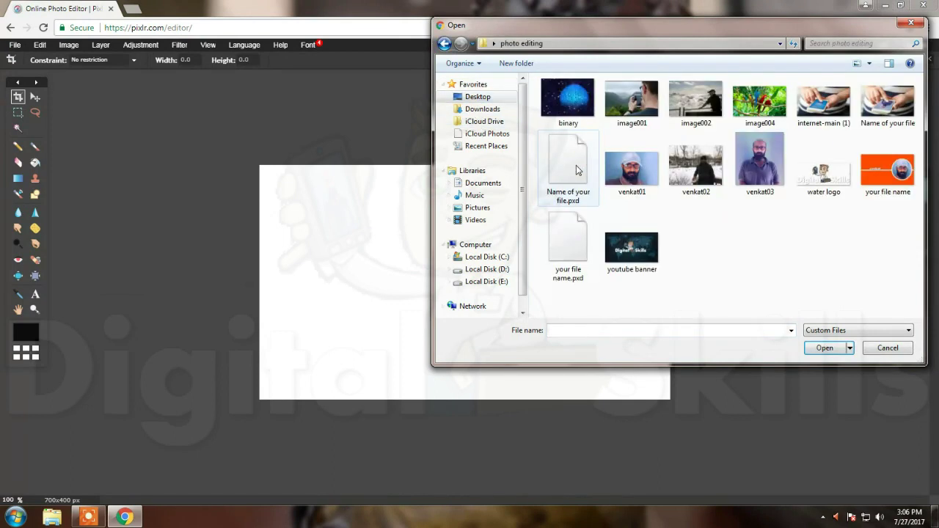
double_click(574, 107)
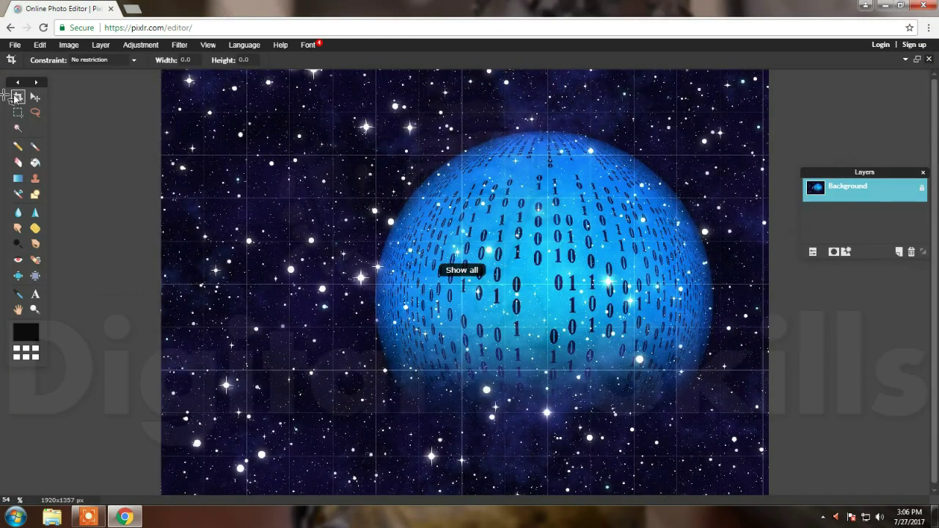
Step: Select all and copy the binary starfield, then close it without saving
left_click(35, 97)
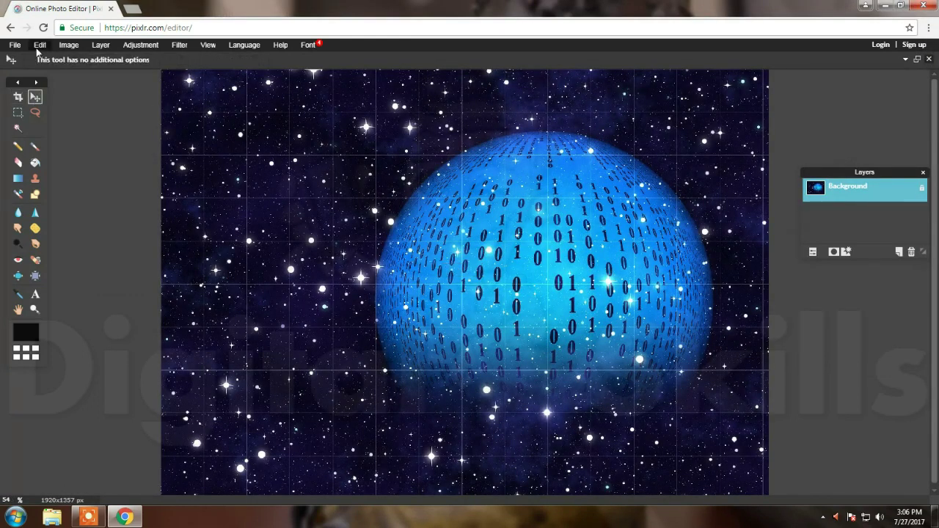
left_click(40, 45)
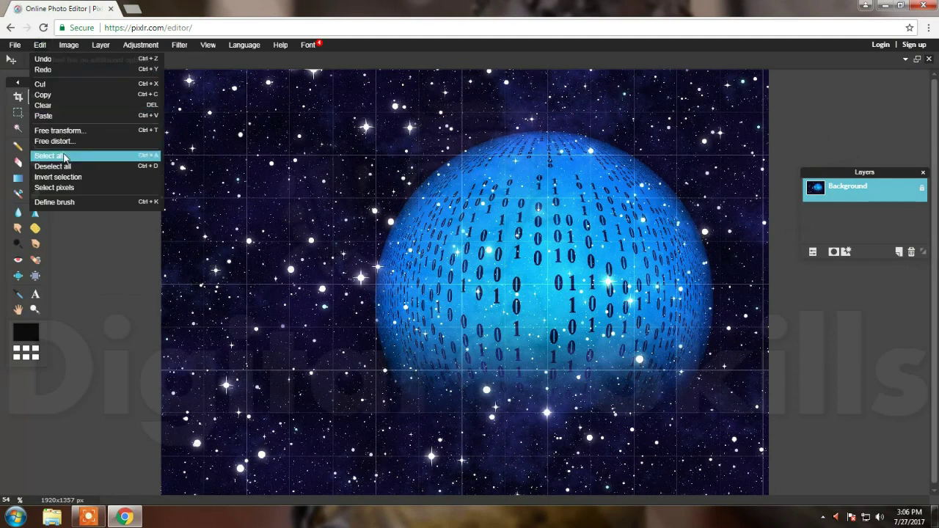
left_click(65, 157)
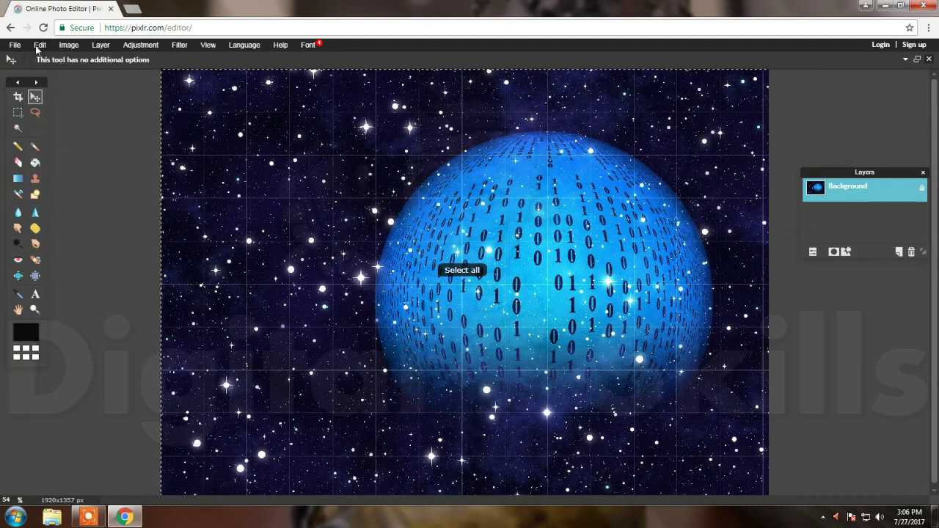
left_click(39, 46)
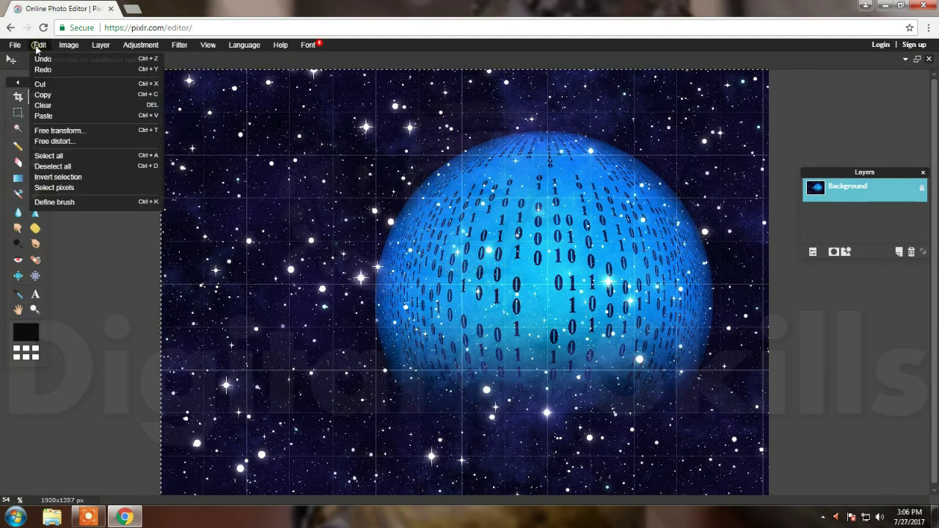
left_click(42, 95)
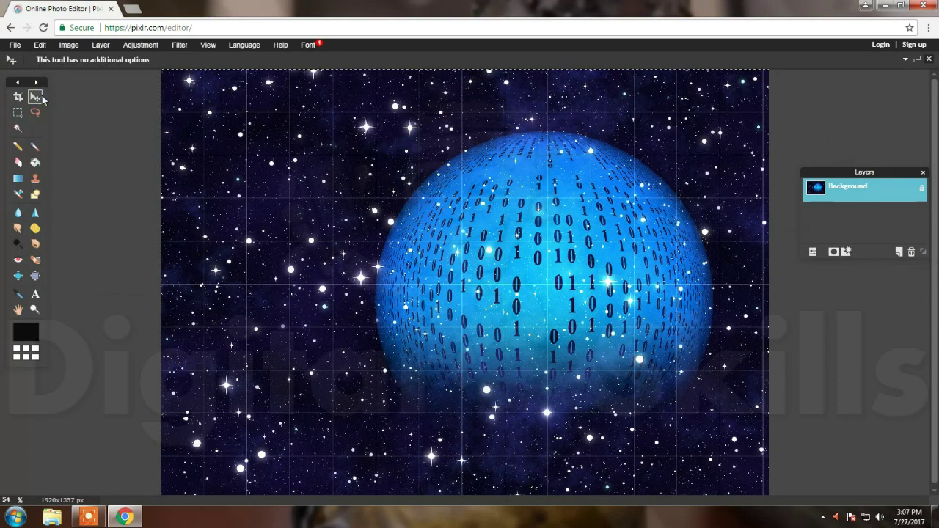
left_click(928, 59)
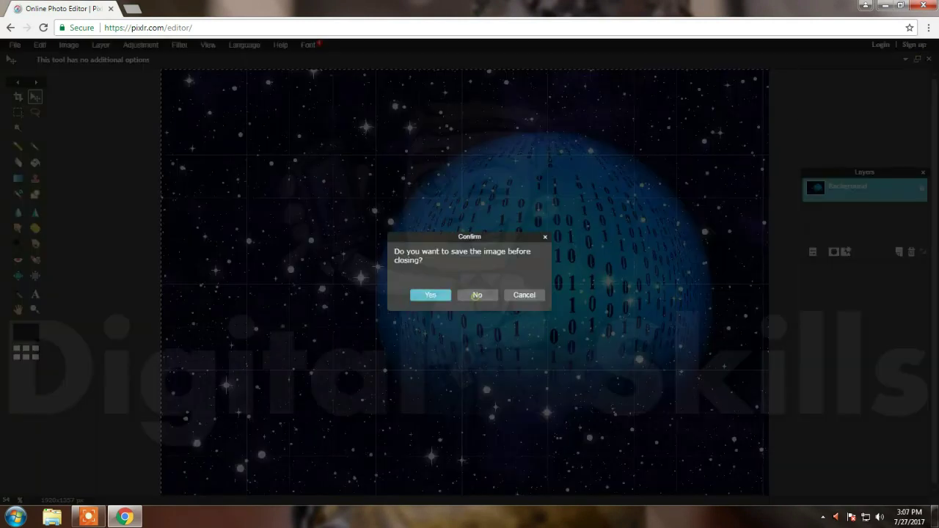
left_click(476, 295)
Step: Paste the starfield as a new layer and free-transform it to cover the 700x400 canvas
left_click(39, 45)
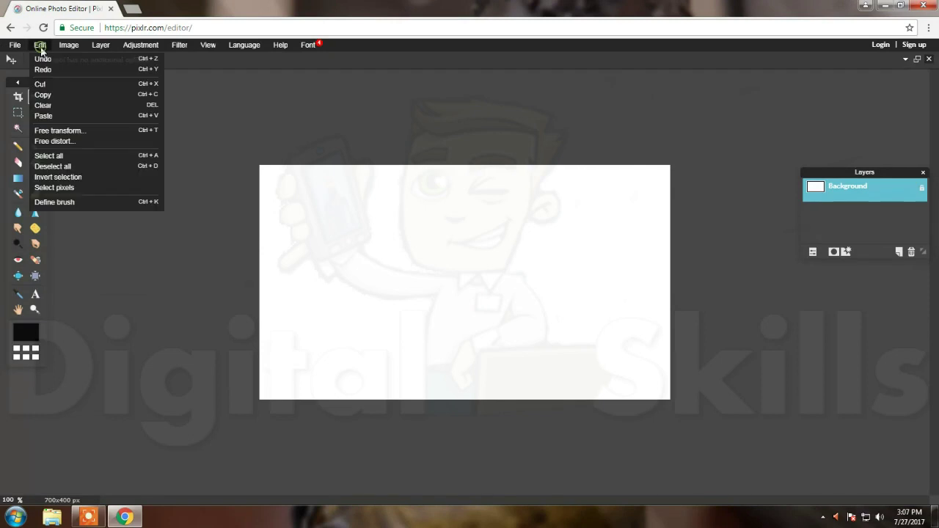
left_click(50, 115)
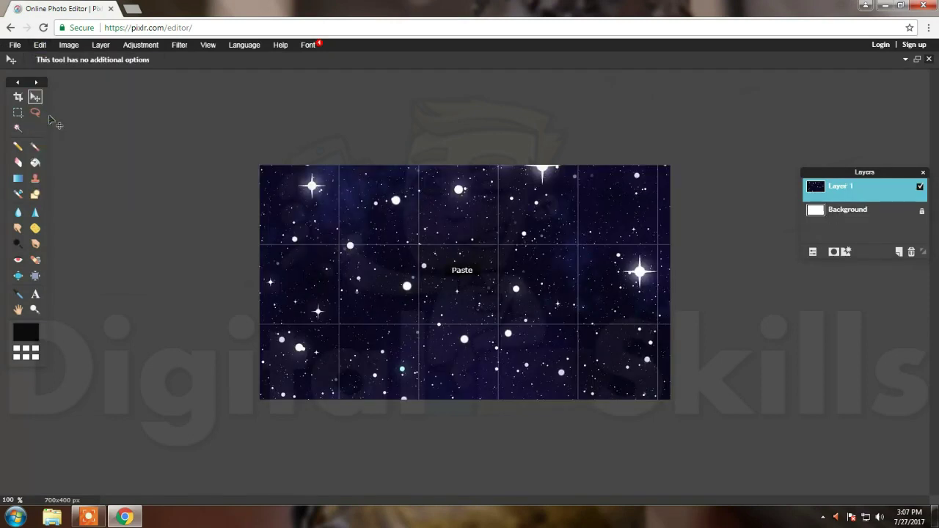
left_click(37, 46)
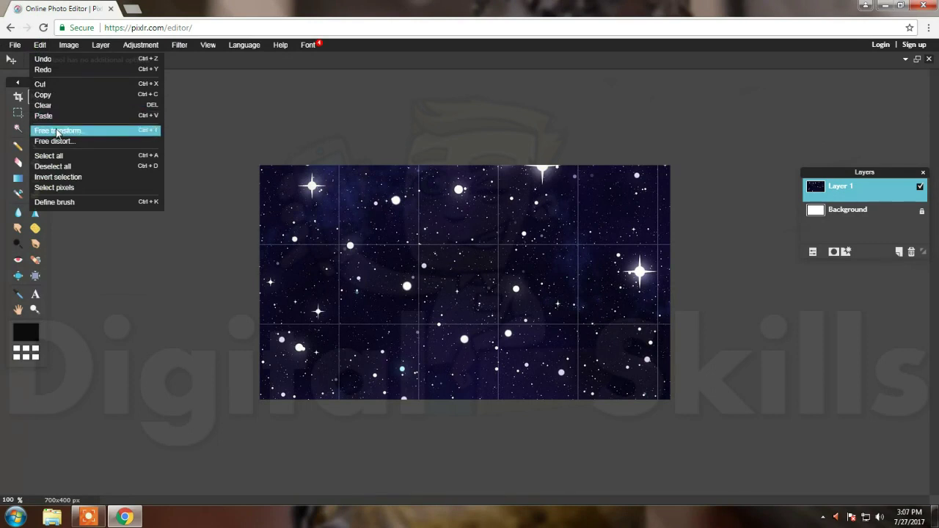
left_click(57, 132)
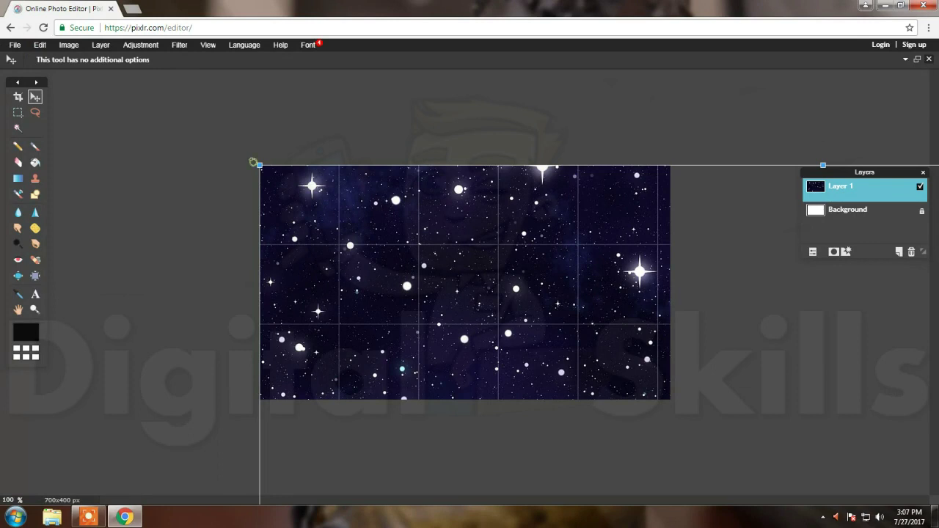
left_click_drag(253, 161, 577, 354)
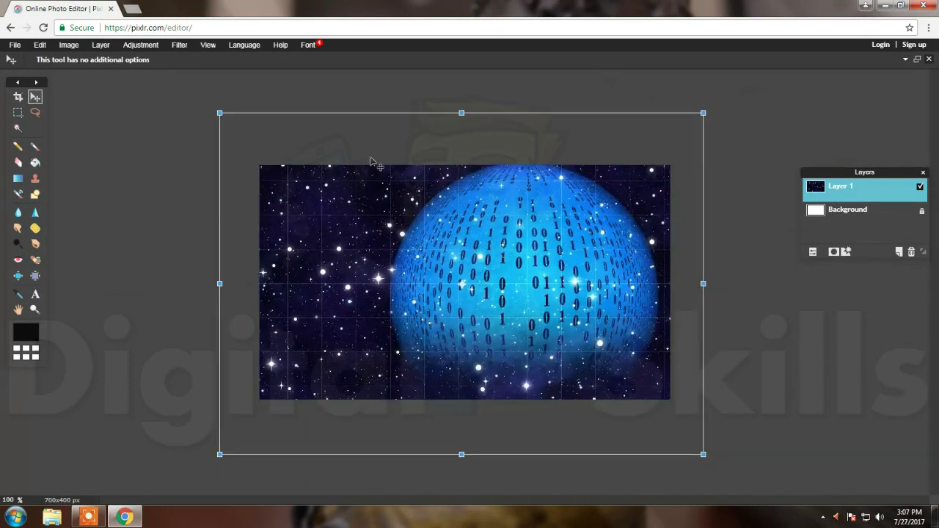
left_click_drag(715, 432, 346, 141)
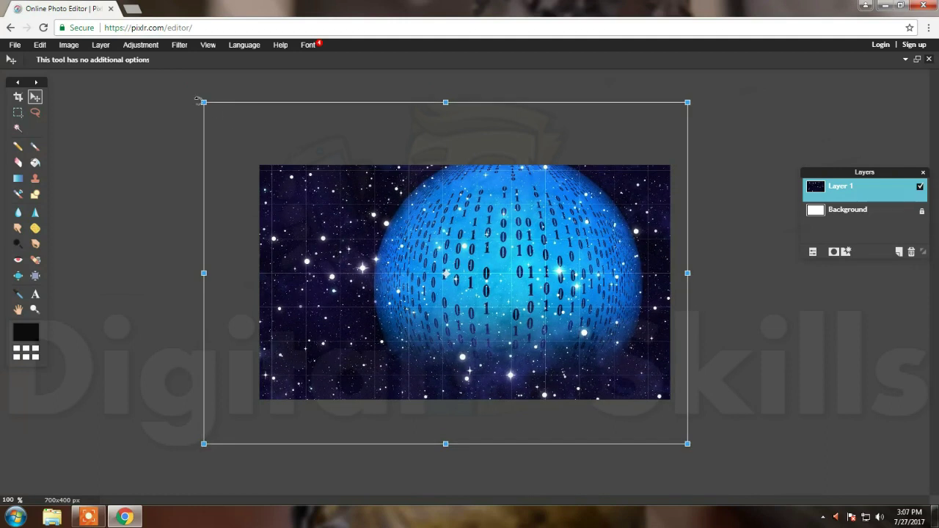
left_click(204, 102)
left_click_drag(204, 102, 236, 130)
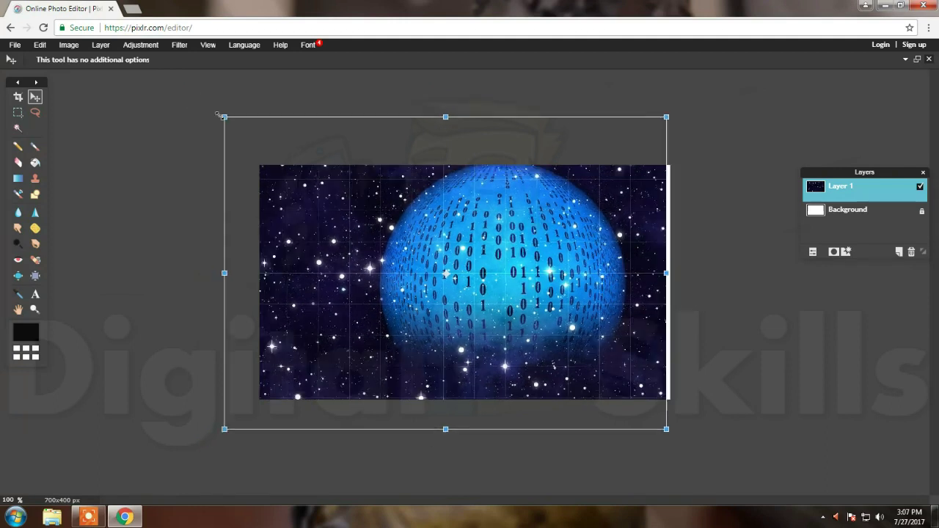
left_click(349, 189)
left_click_drag(354, 202, 369, 202)
key("Return")
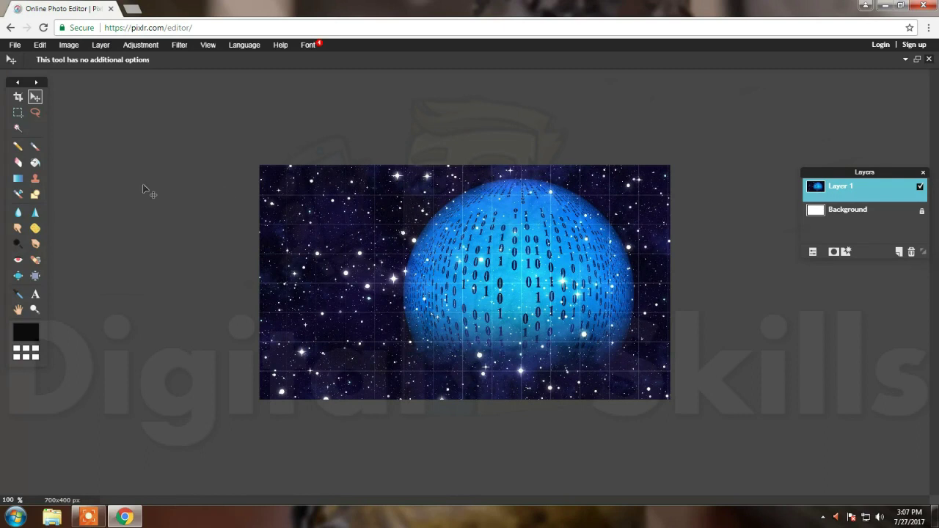
Step: Add a text box on the canvas reading 'DIGITAL SKILLS'
left_click(36, 296)
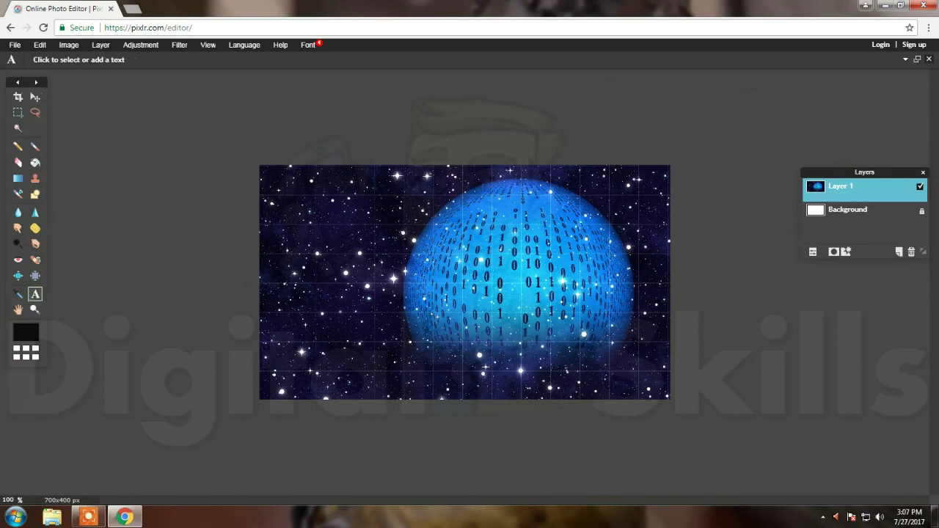
left_click(322, 270)
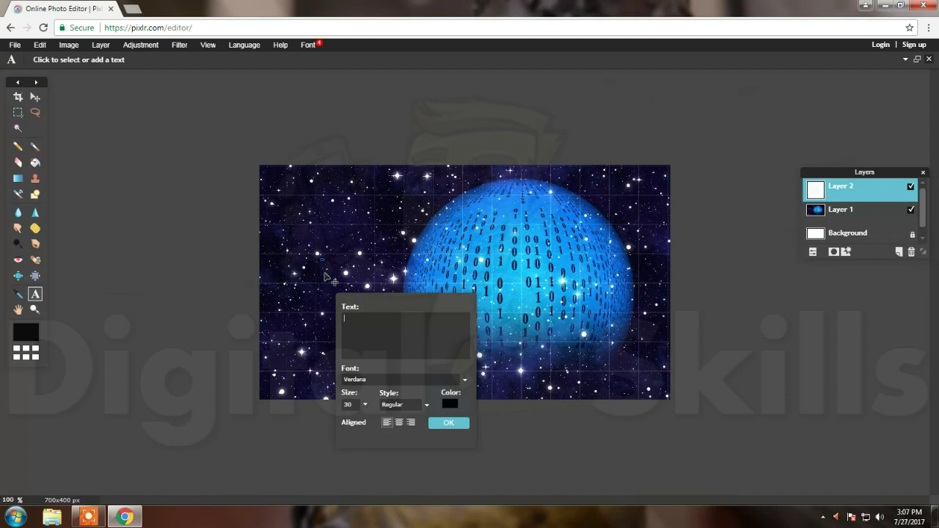
type("DIG")
type("ITAL")
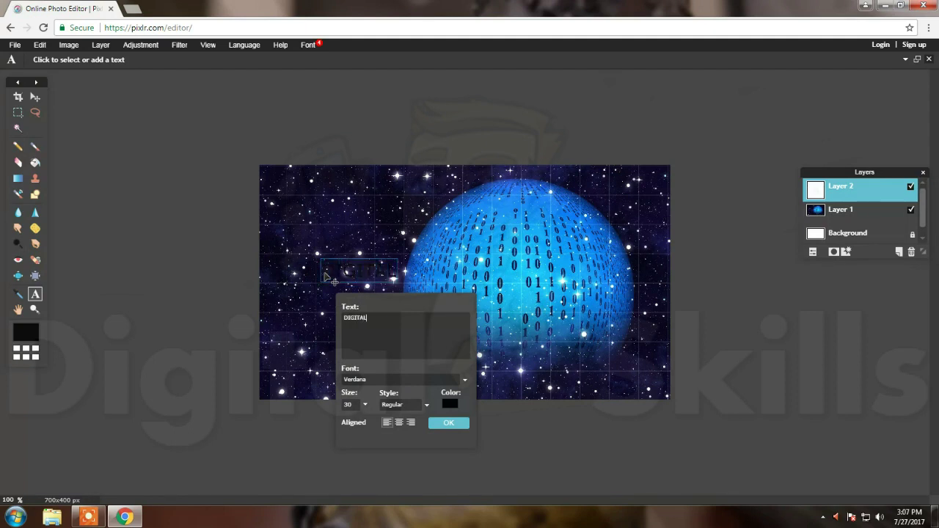
type(" S")
type("KILS")
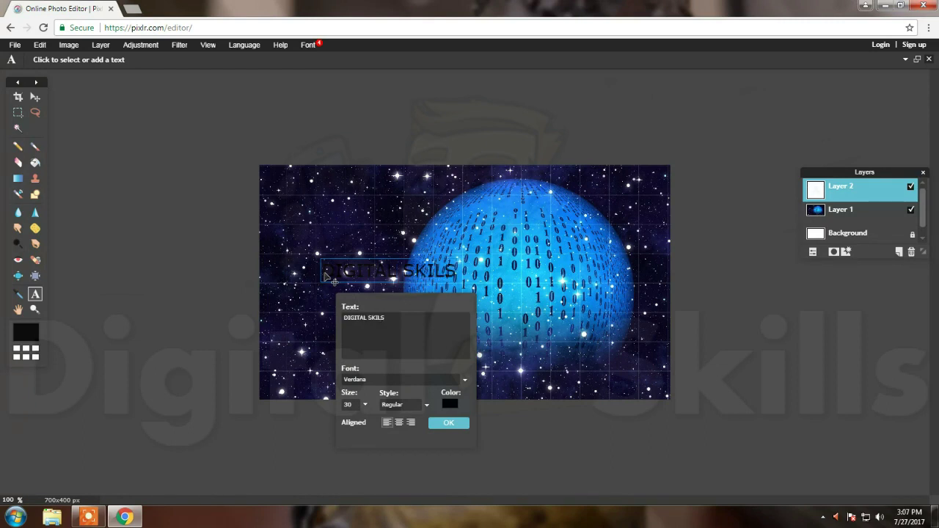
key("BackSpace")
type("LS")
Step: Set the text to Aharoni font at size 85 and commit it
left_click(397, 379)
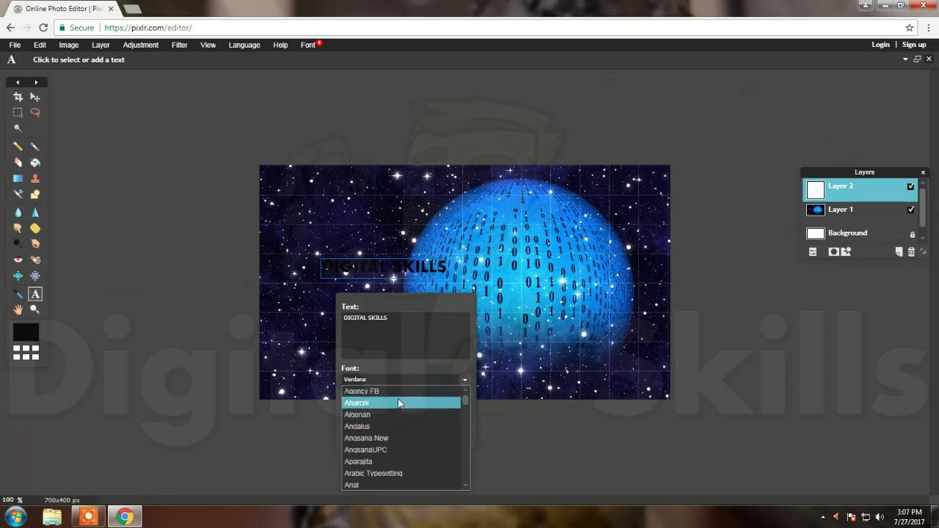
left_click(400, 404)
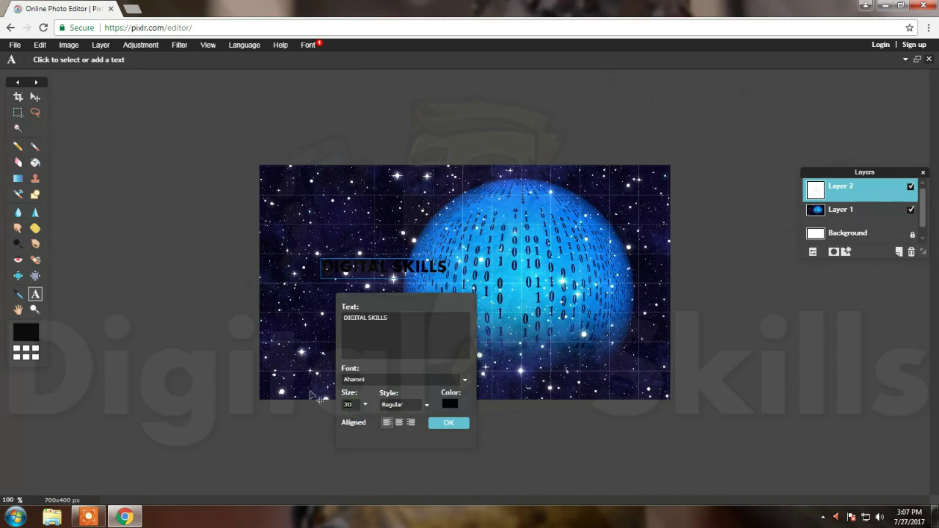
type("1")
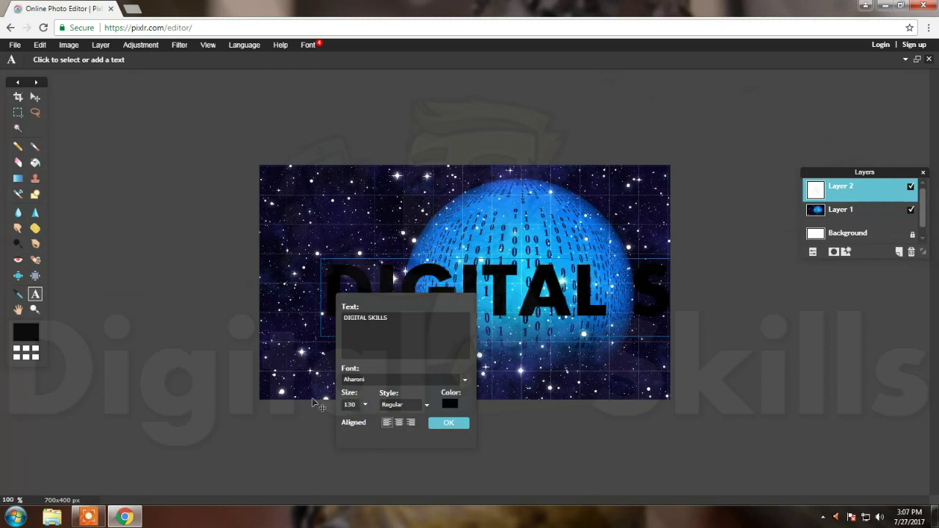
key("BackSpace")
key("BackSpace")
key("BackSpace")
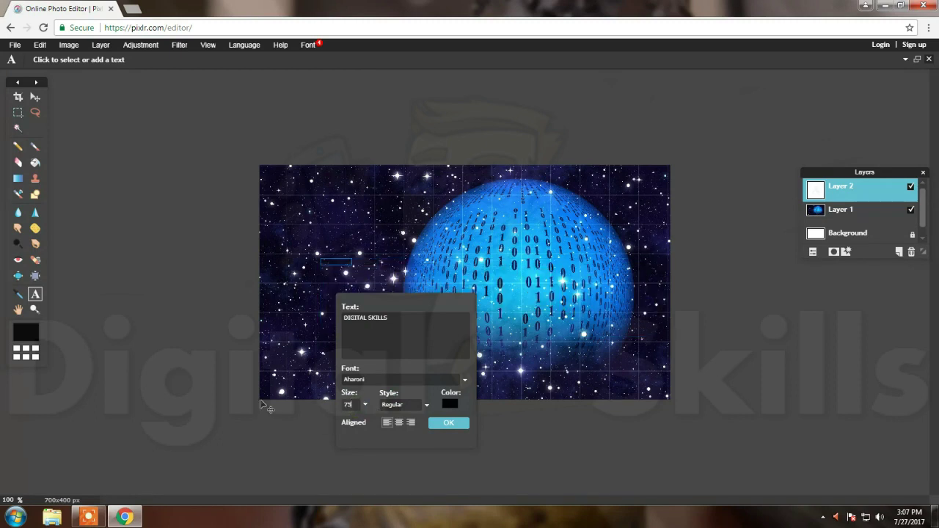
type("75")
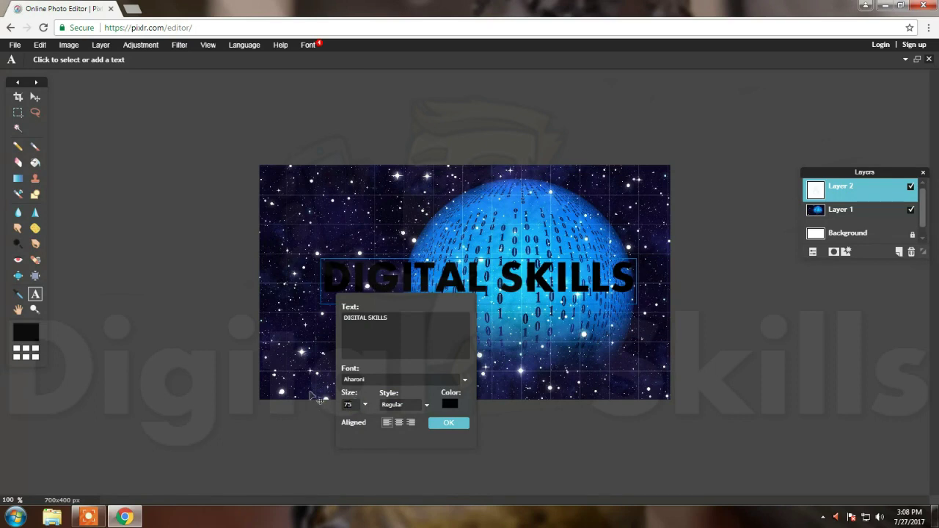
key("BackSpace")
key("BackSpace")
type("85")
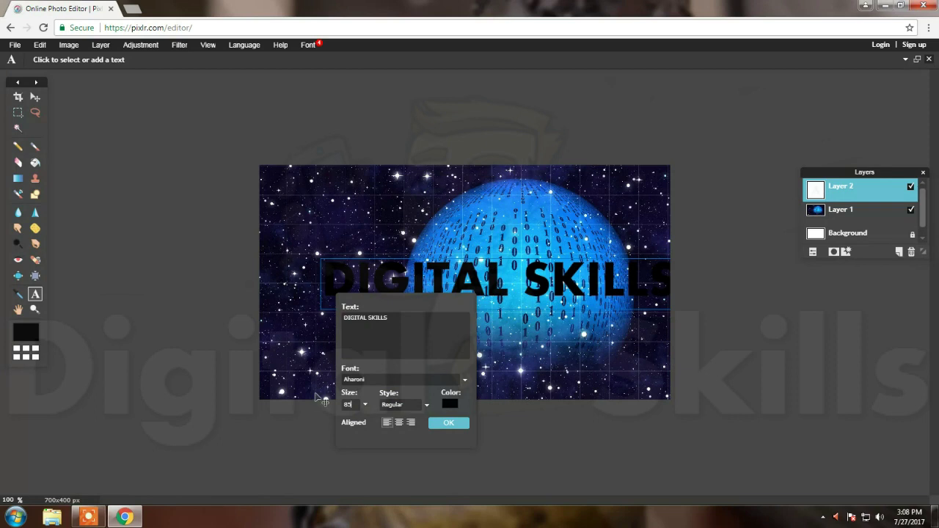
left_click(440, 422)
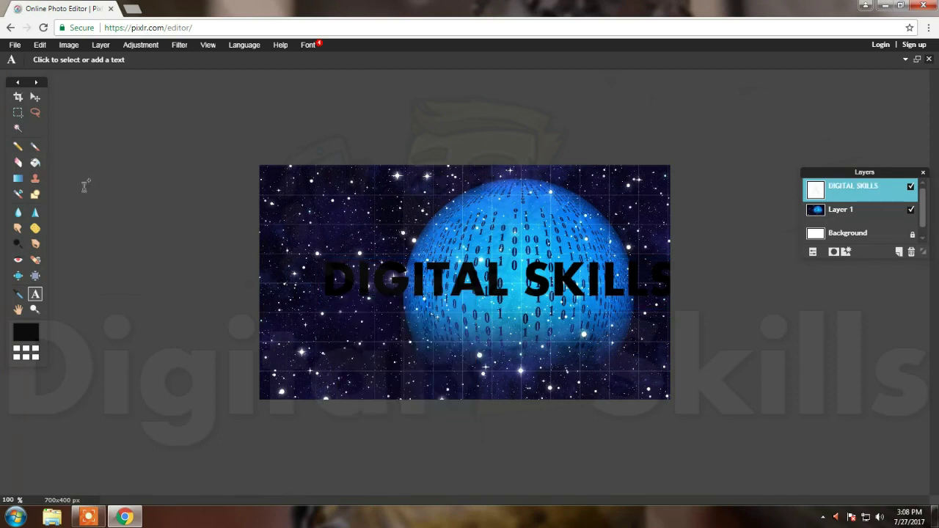
Step: Center the DIGITAL SKILLS text lower on the globe, then enlarge and move the Layers panel
left_click(34, 97)
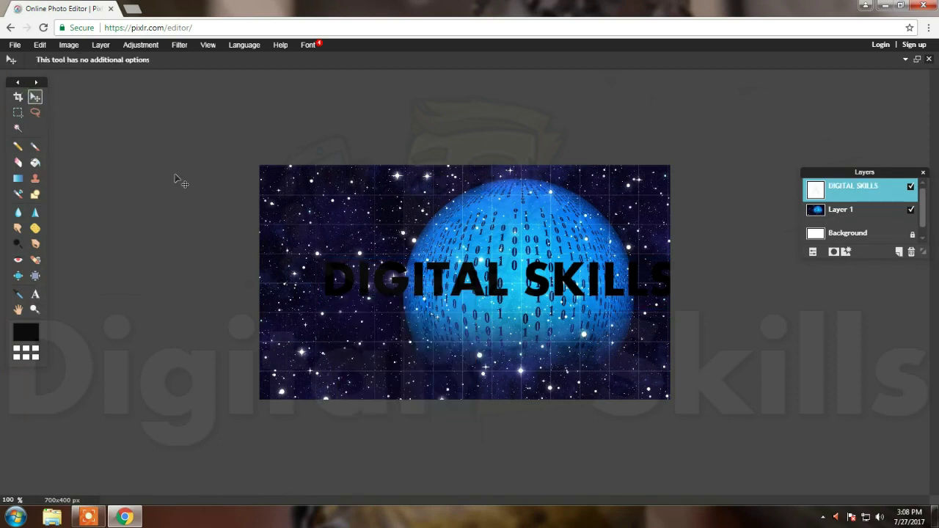
left_click_drag(382, 265, 350, 288)
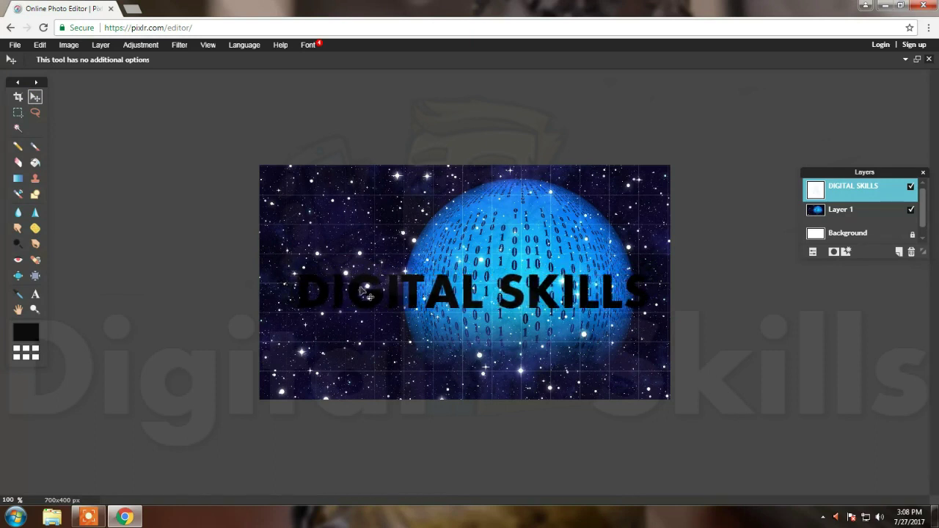
left_click_drag(350, 288, 363, 290)
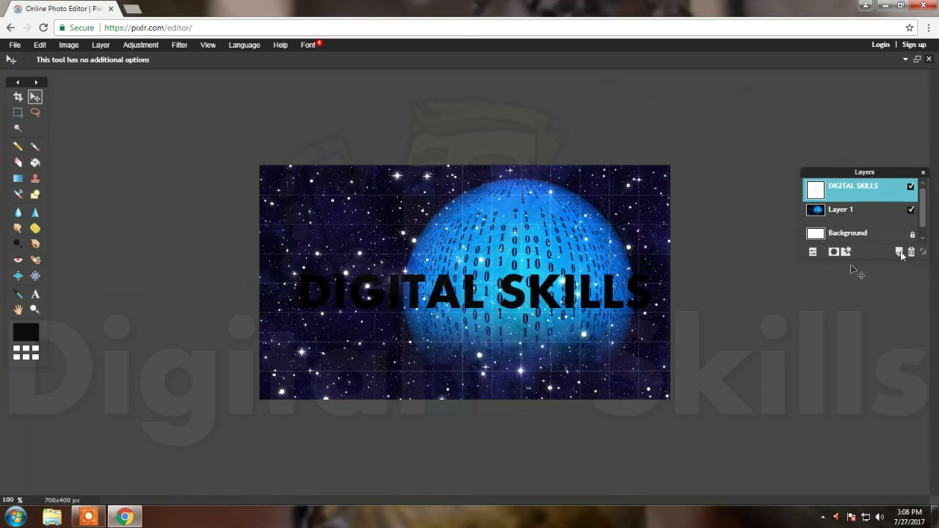
left_click_drag(923, 252, 923, 277)
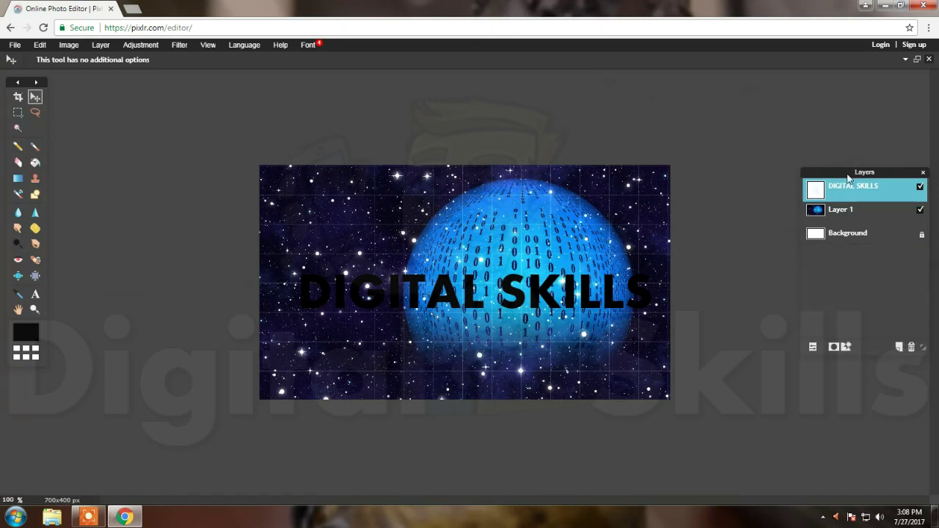
left_click_drag(848, 173, 797, 146)
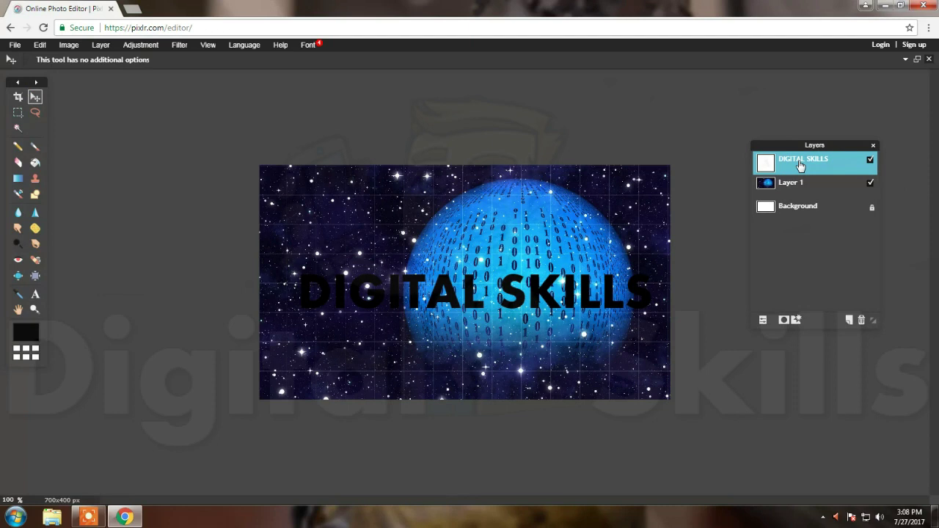
Step: Rasterize the DIGITAL SKILLS text layer and return to the Move tool
right_click(801, 164)
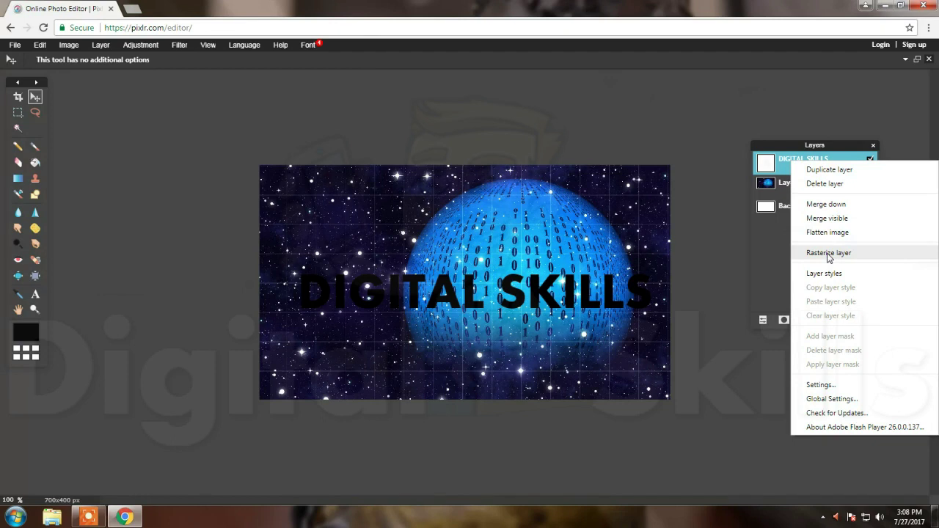
left_click(827, 253)
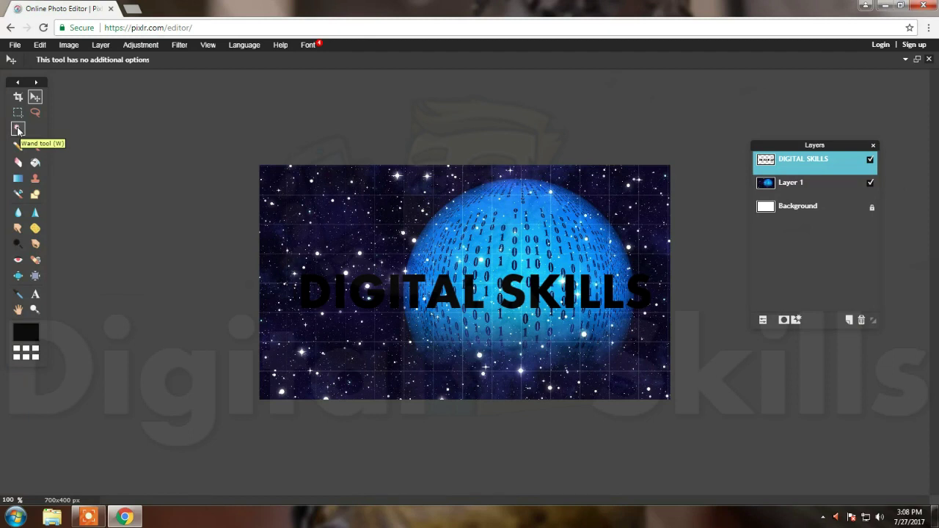
left_click(18, 131)
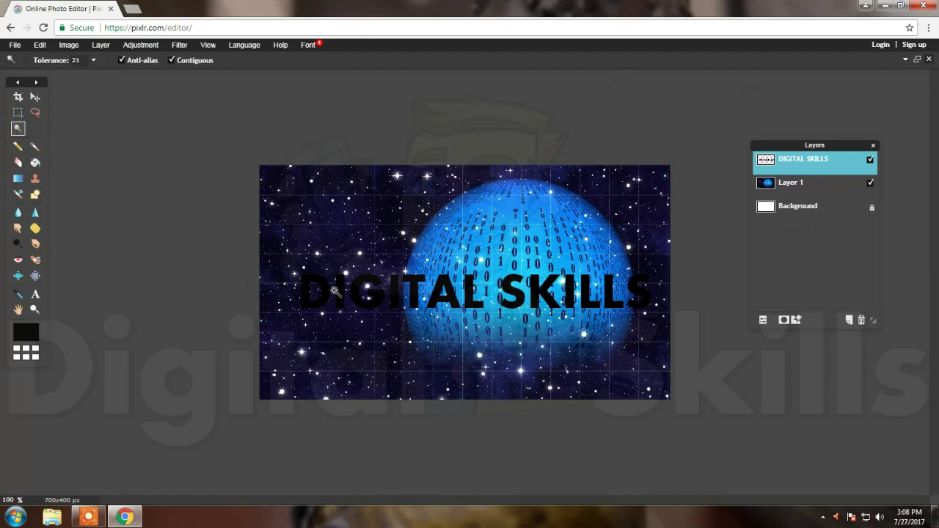
left_click(34, 98)
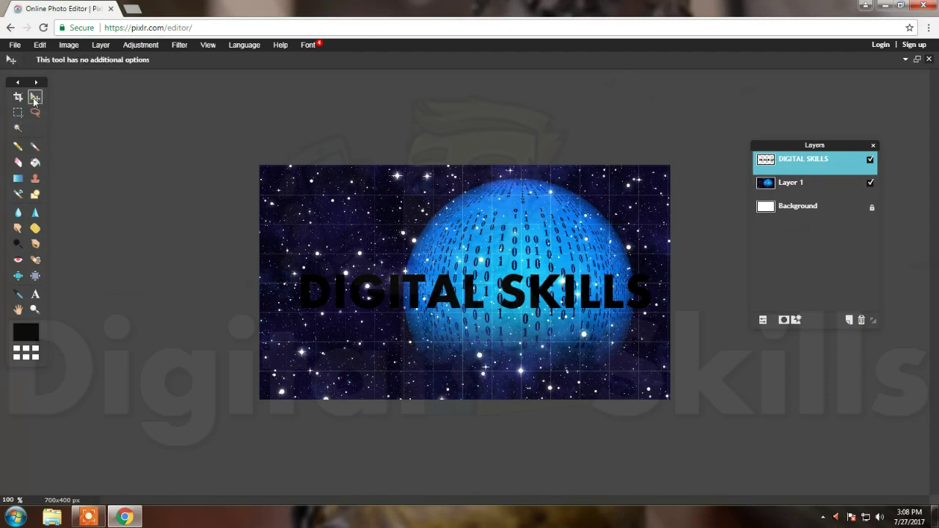
left_click(39, 45)
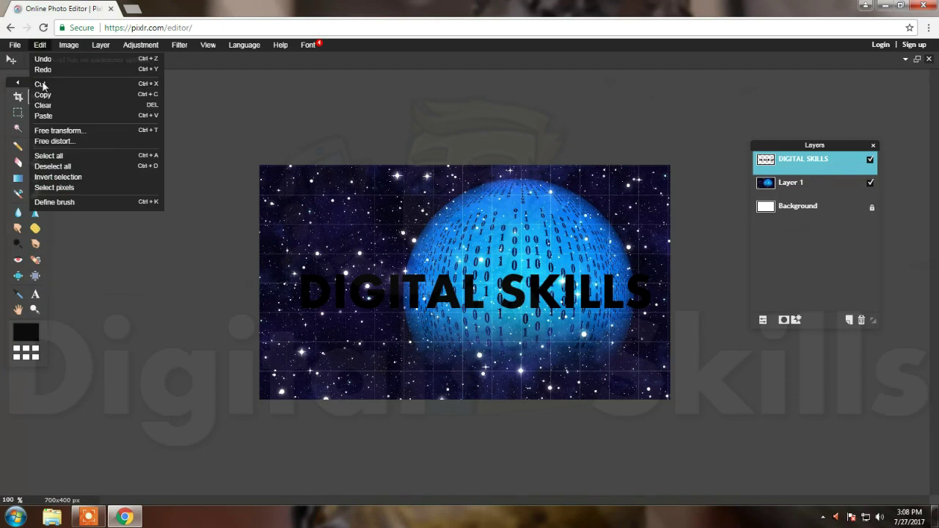
Step: Free-transform the DIGITAL SKILLS lettering wider and much taller across the canvas
left_click(47, 133)
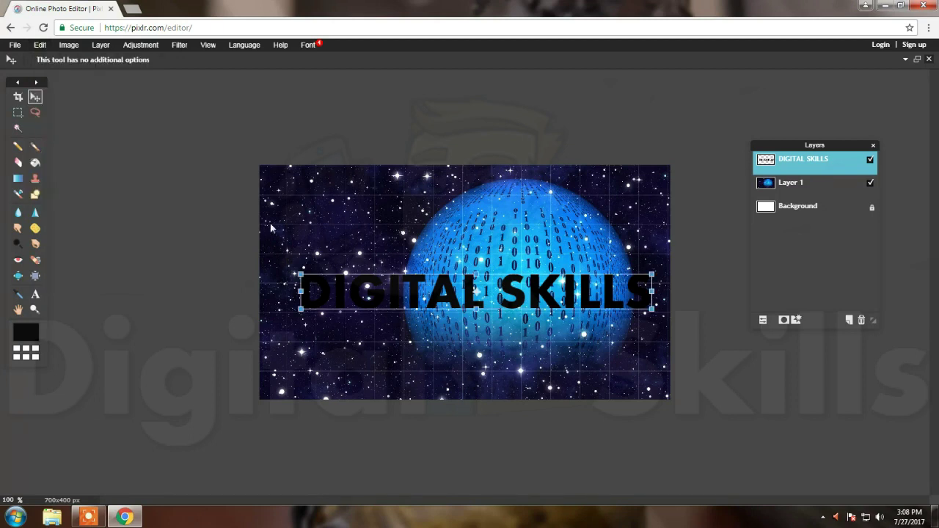
left_click_drag(301, 274, 284, 272)
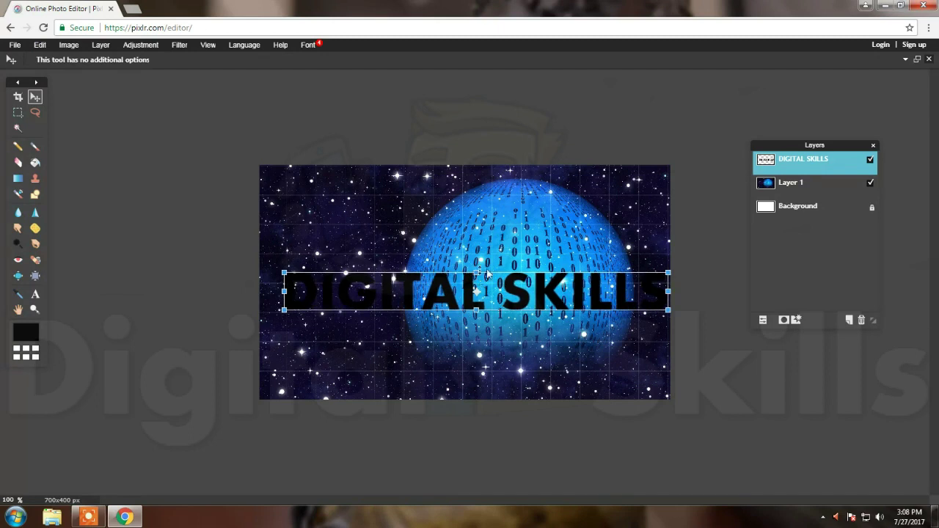
left_click_drag(477, 273, 476, 251)
left_click_drag(535, 294, 516, 294)
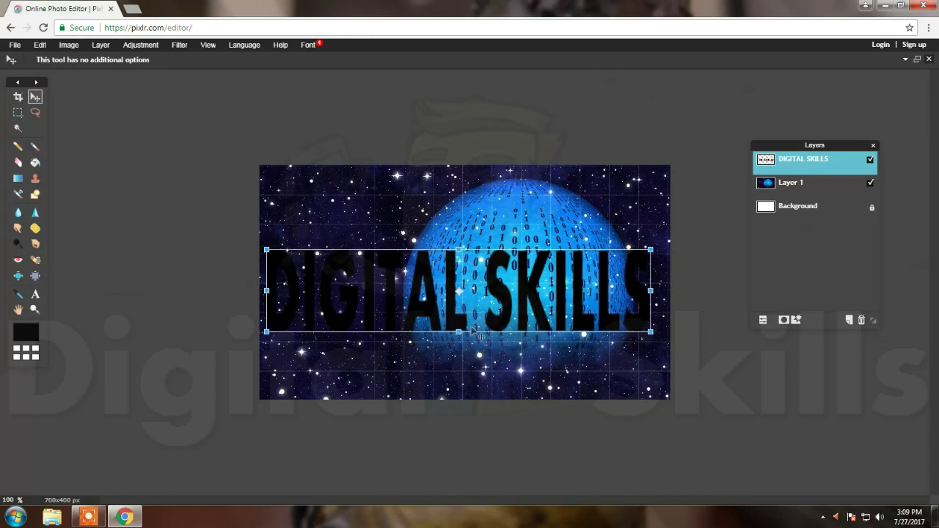
key("Return")
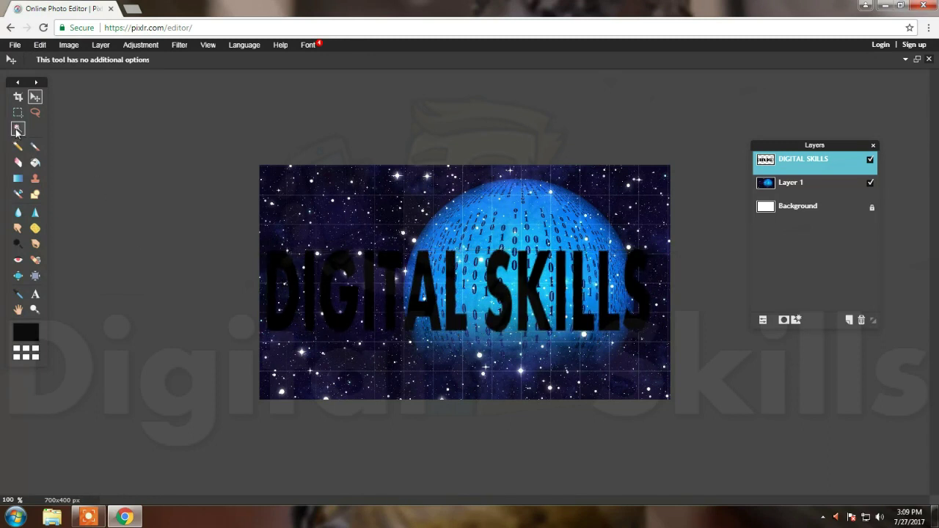
left_click(17, 130)
Step: Magic-wand select the black letters, adding the final S of SKILLS
left_click(301, 269)
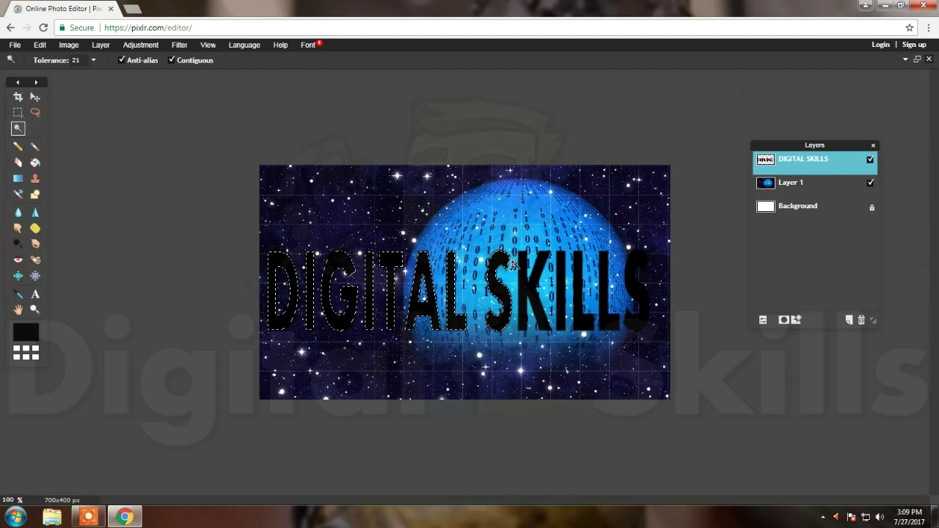
left_click(556, 269, "shift")
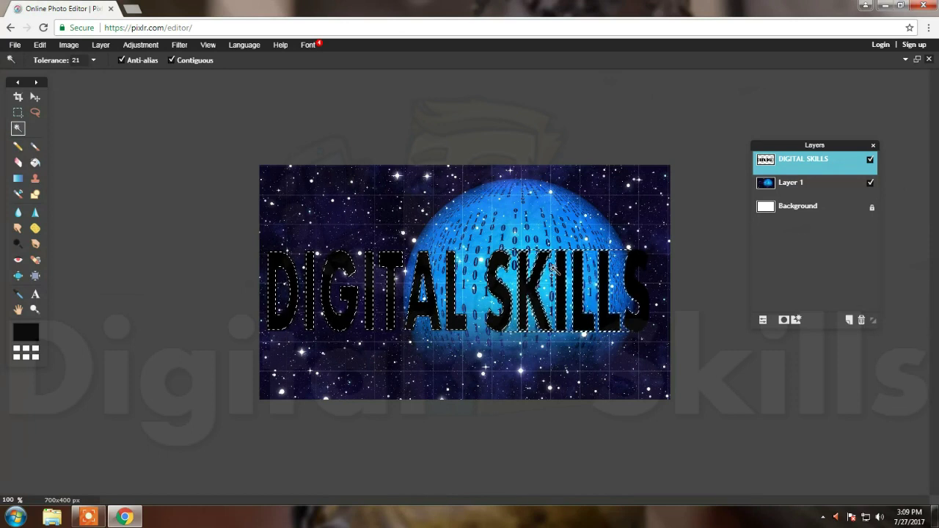
left_click(556, 270, "alt")
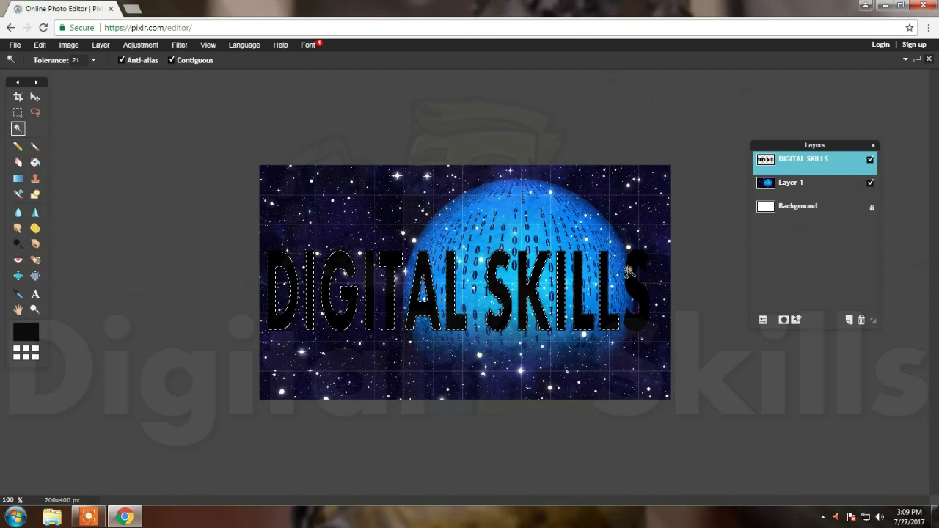
left_click(629, 272, "shift")
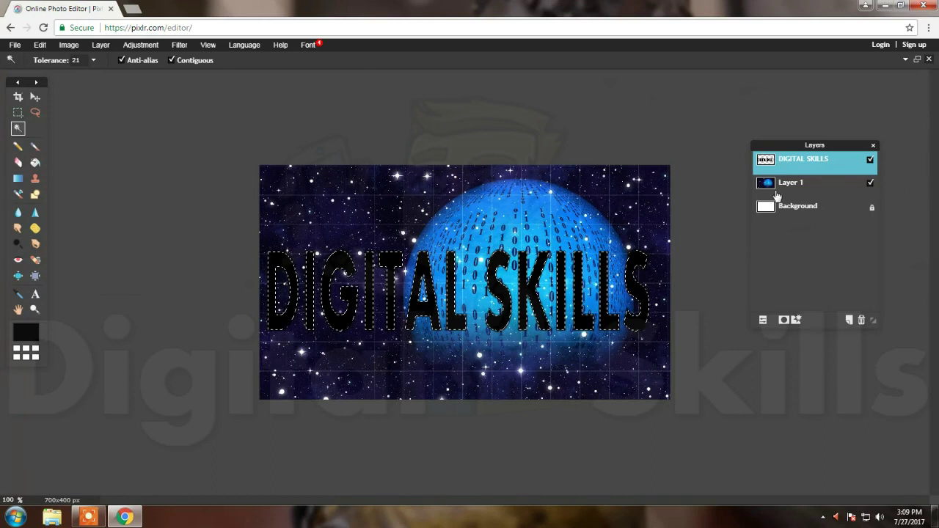
Step: Delete the Layer 1 starfield outside the inverted letter selection and hide the black text layer
left_click(816, 192)
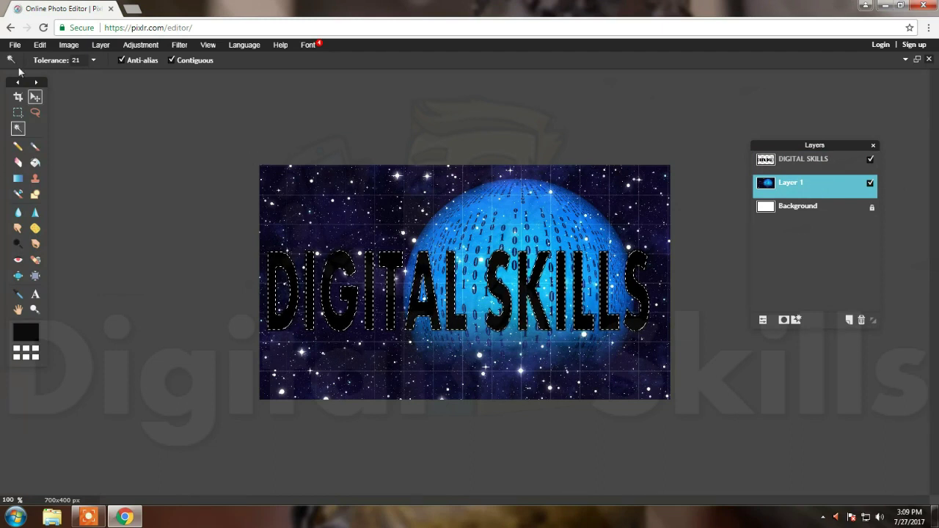
left_click(39, 45)
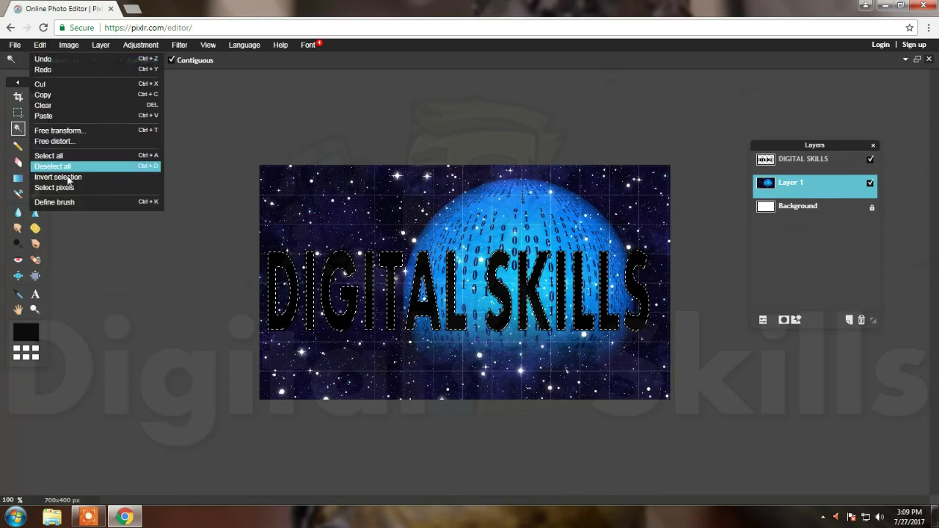
left_click(66, 176)
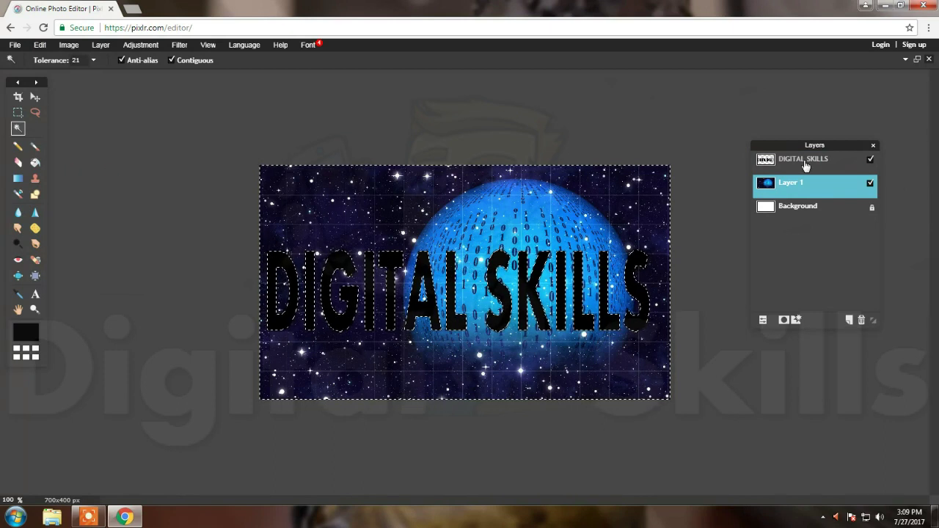
key("Delete")
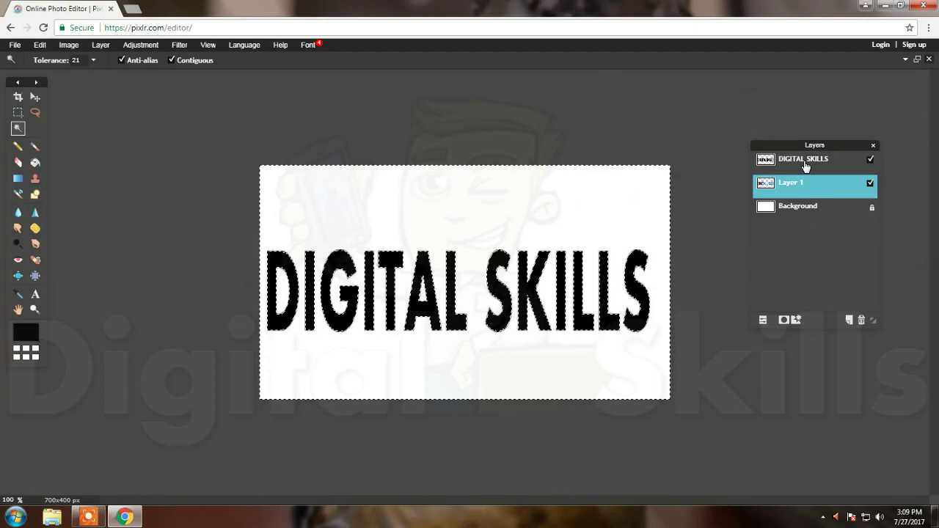
left_click(870, 160)
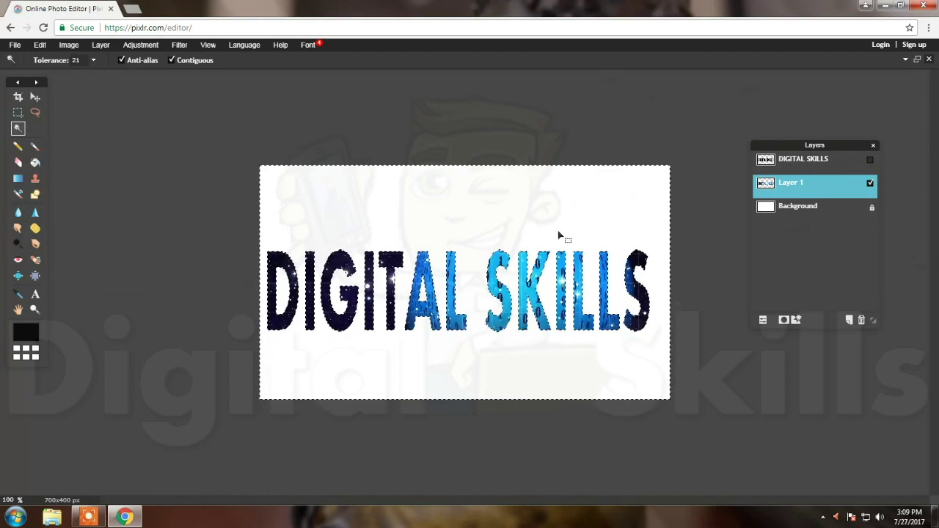
Step: Deselect all, then nudge the starfield-filled DIGITAL SKILLS lettering slightly up and right
left_click(38, 45)
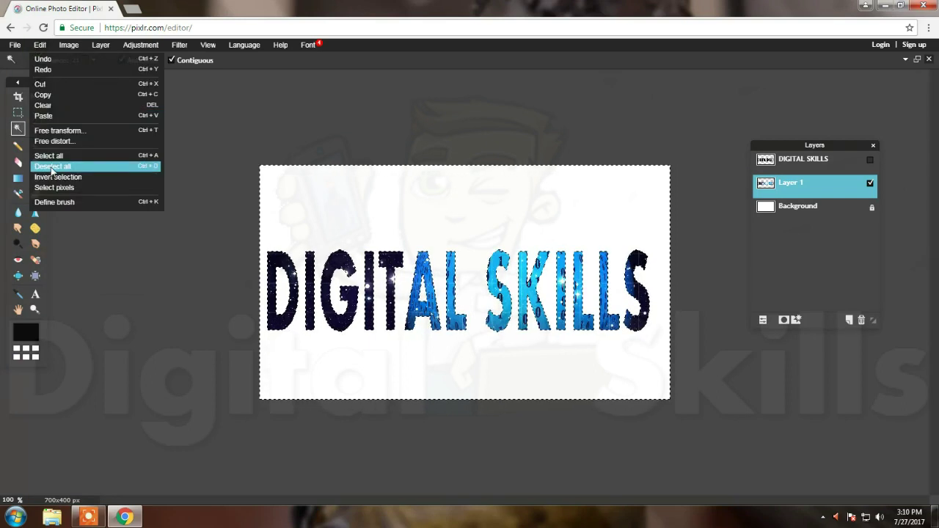
left_click(51, 167)
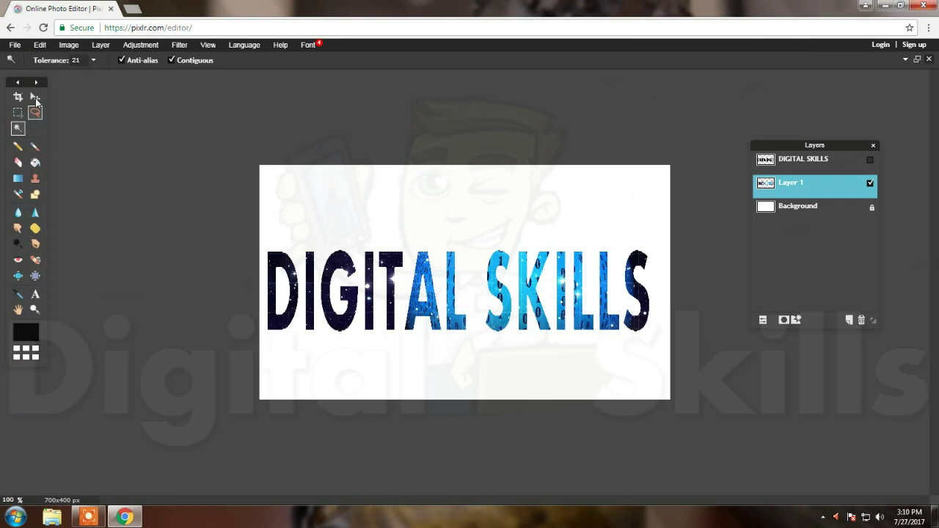
left_click(35, 97)
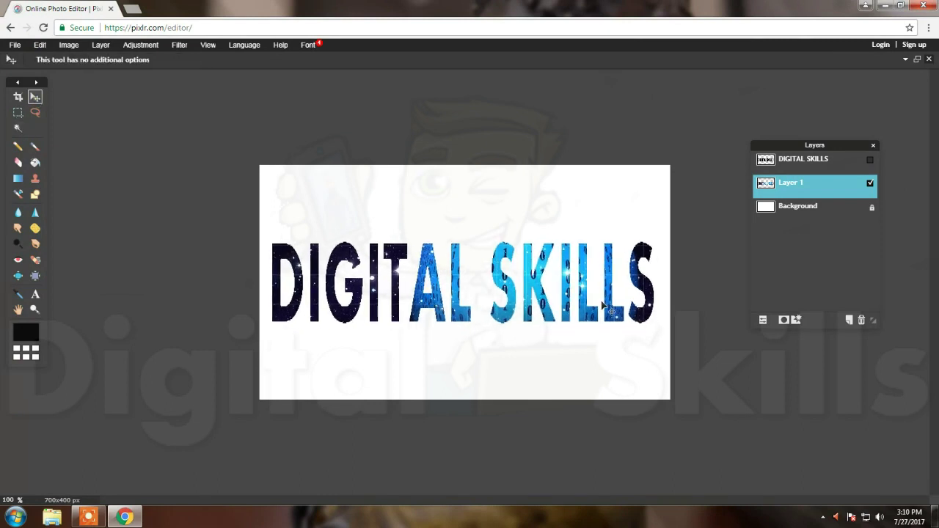
left_click_drag(604, 314, 612, 308)
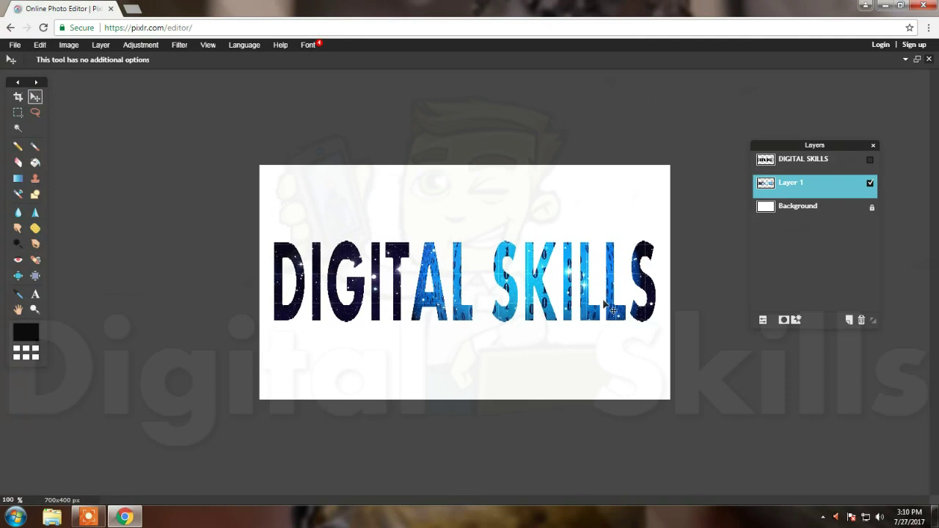